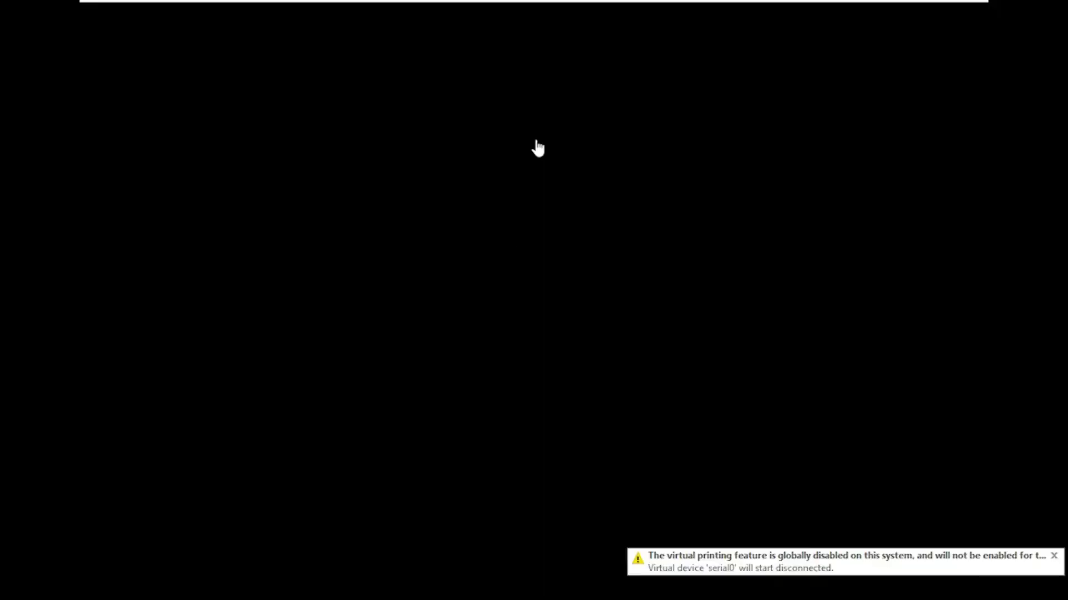
Choose English as the language for the recovery instructions and confirm the selection
mouse_move(492, 2)
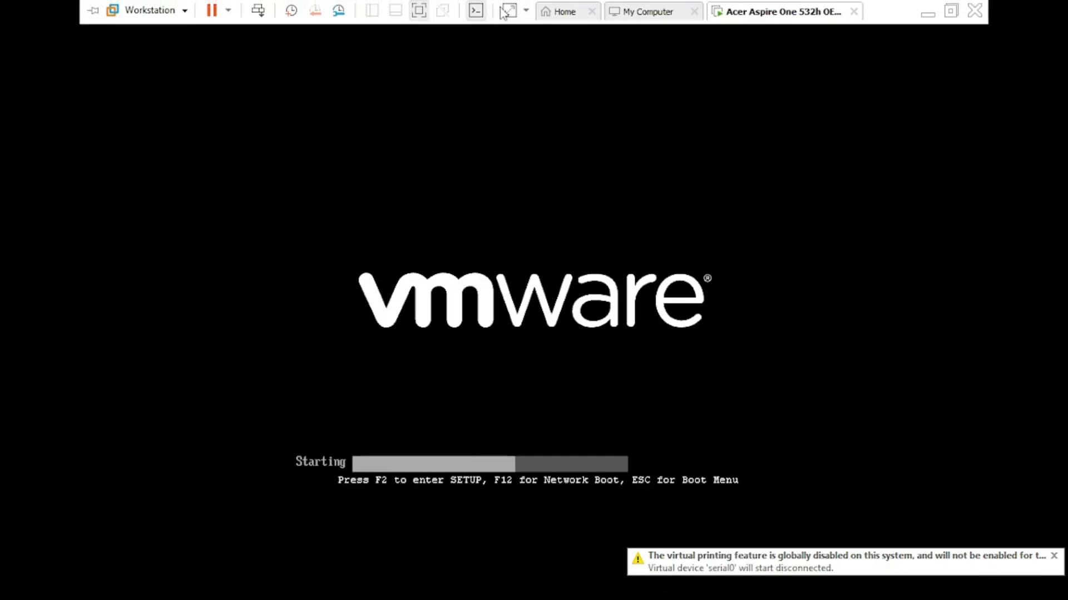
left_click(532, 167)
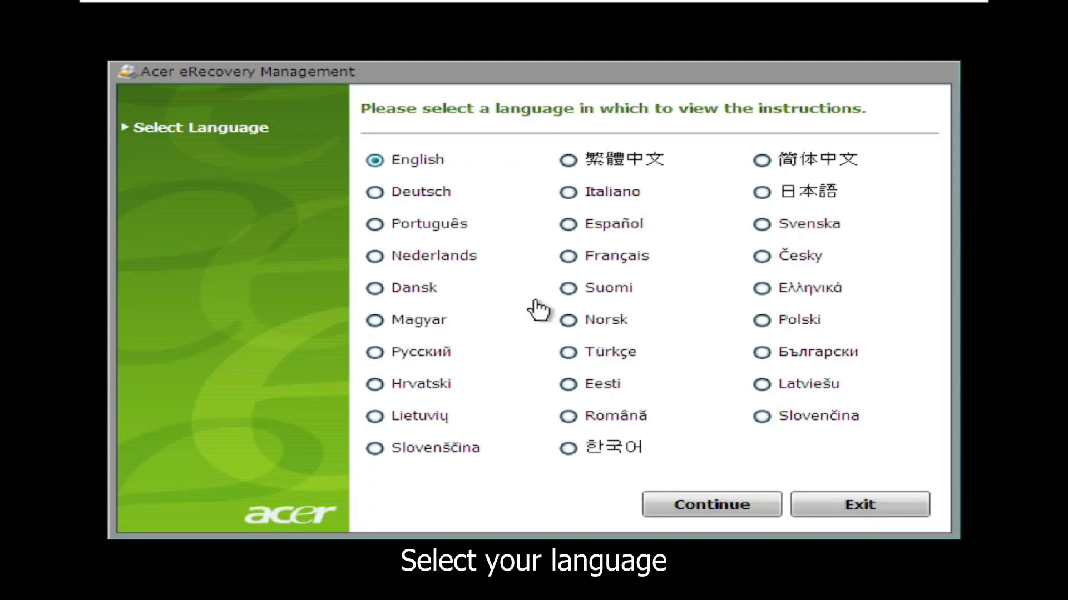
left_click(410, 172)
left_click(714, 506)
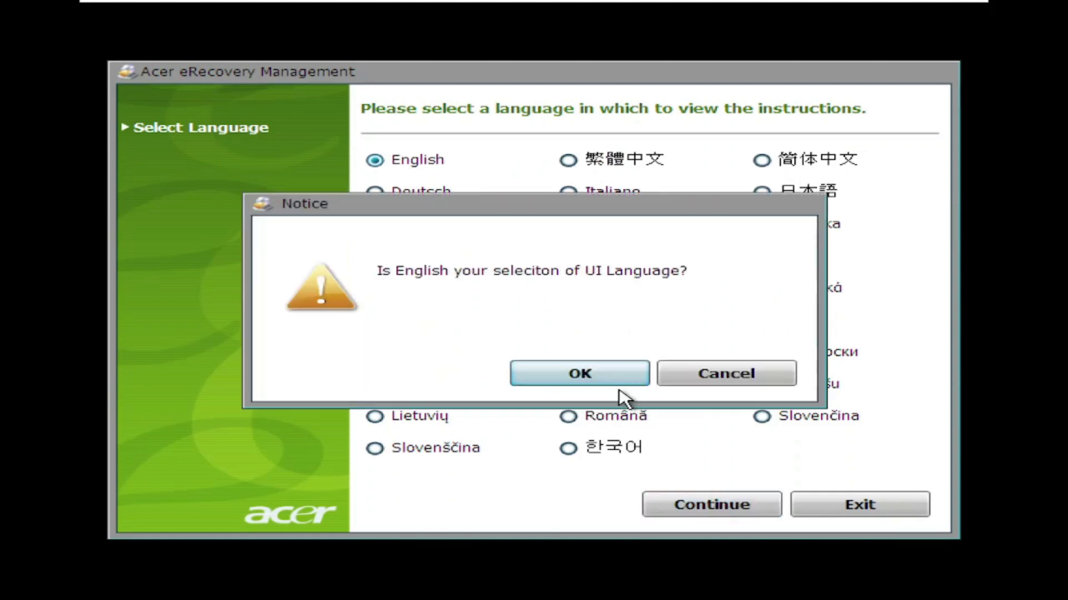
left_click(588, 378)
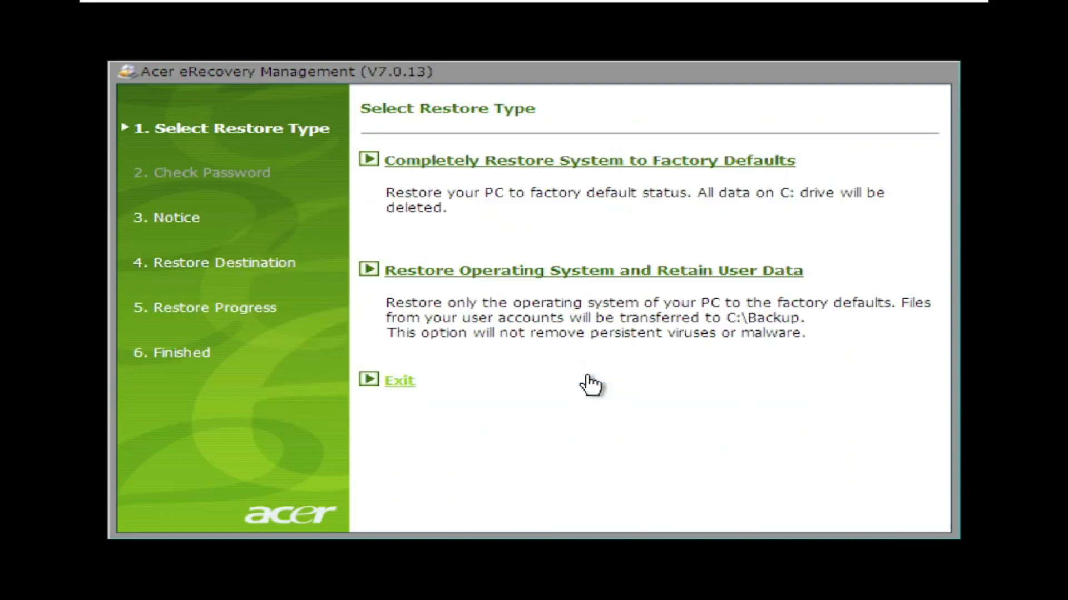
Start a complete restore of the system to factory defaults, accepting the erasure of the OS partition
left_click(527, 174)
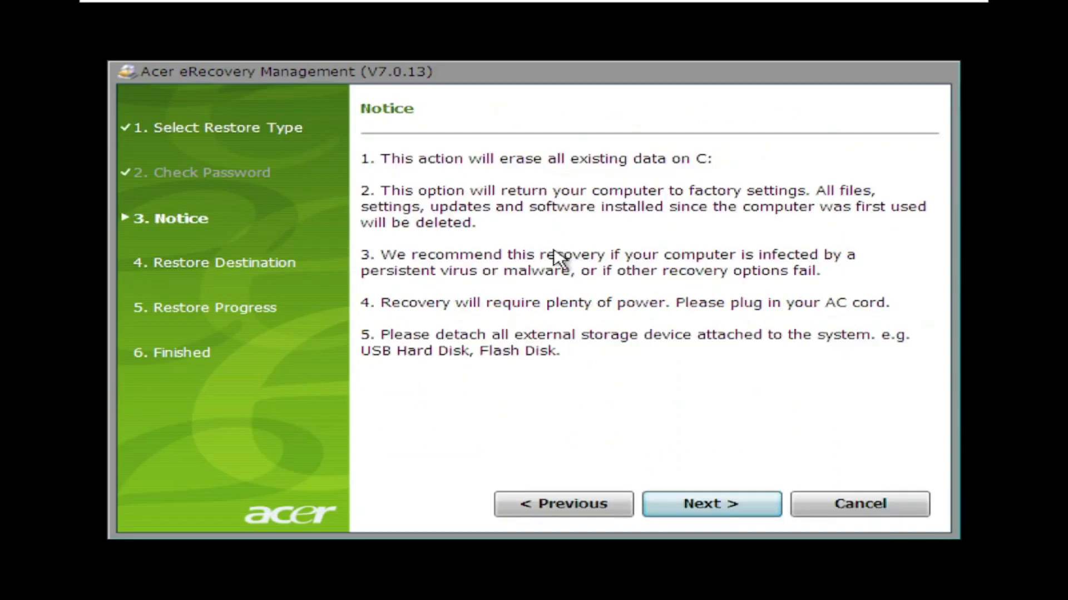
left_click(724, 516)
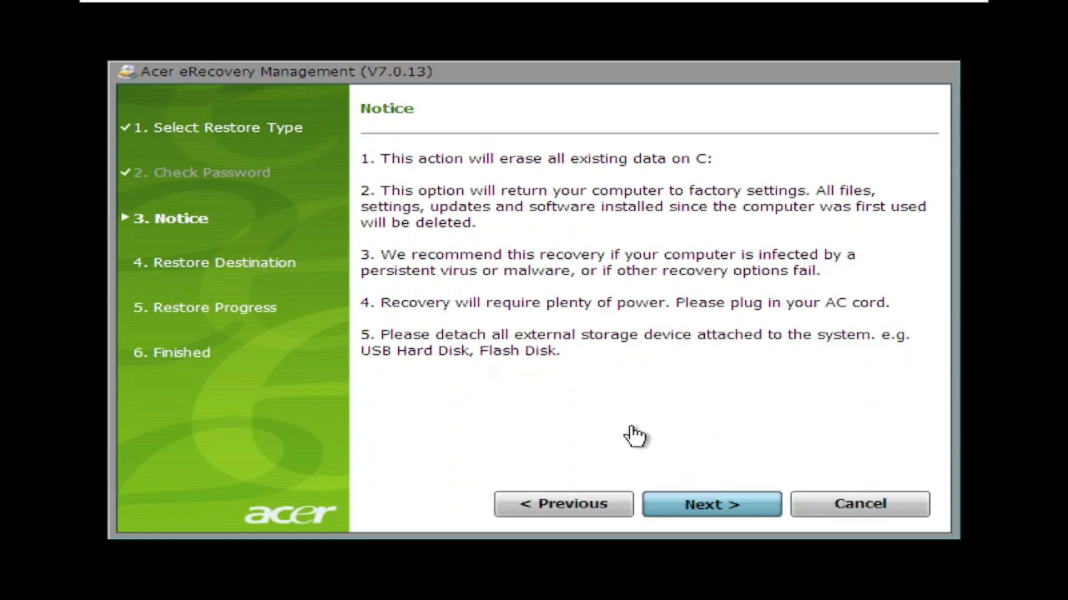
key("Return")
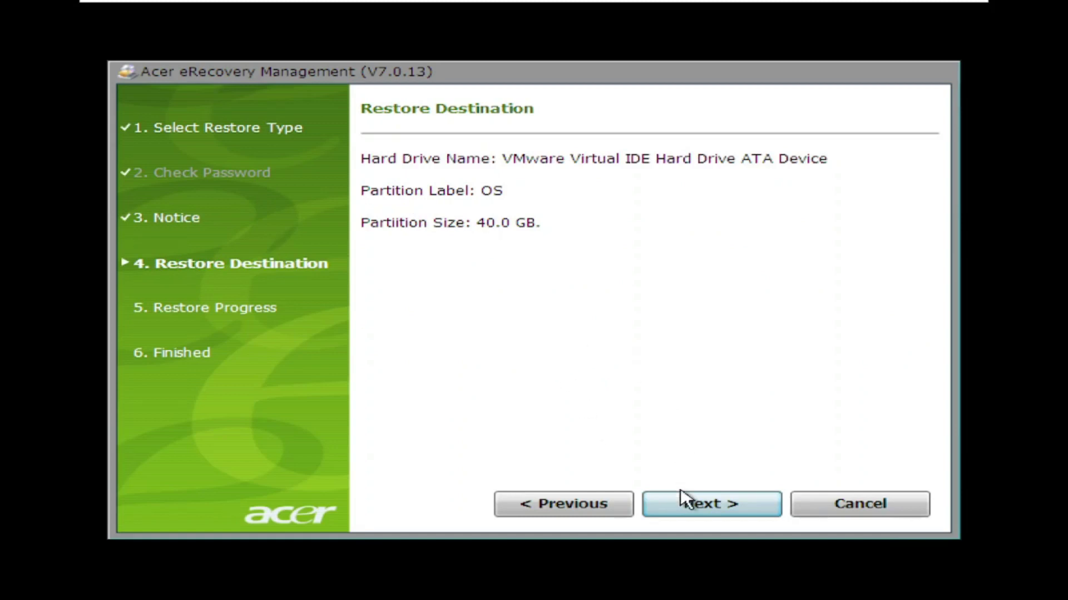
left_click(689, 508)
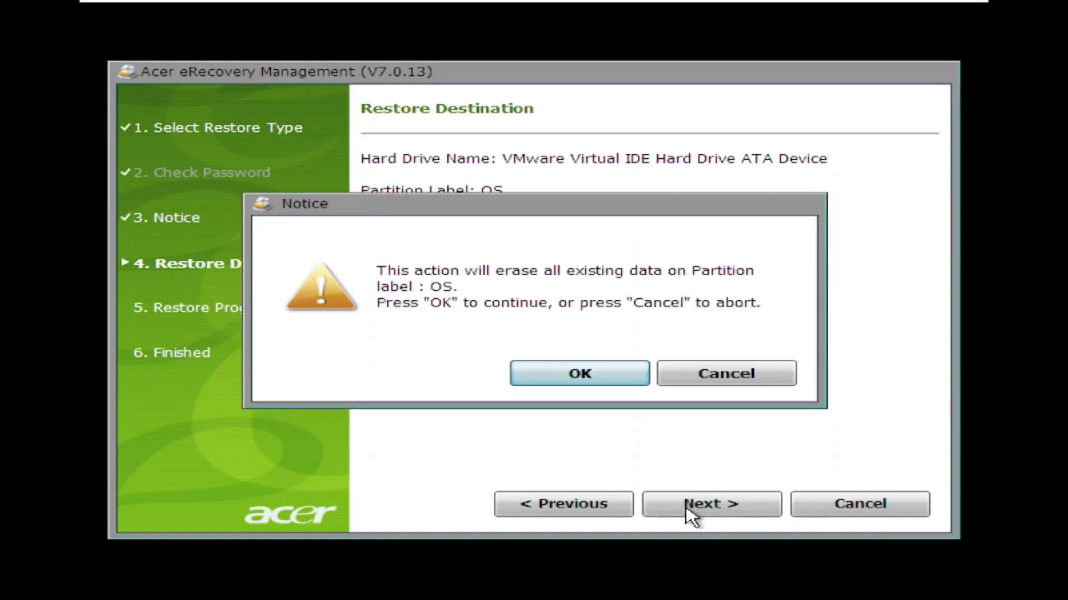
left_click(581, 372)
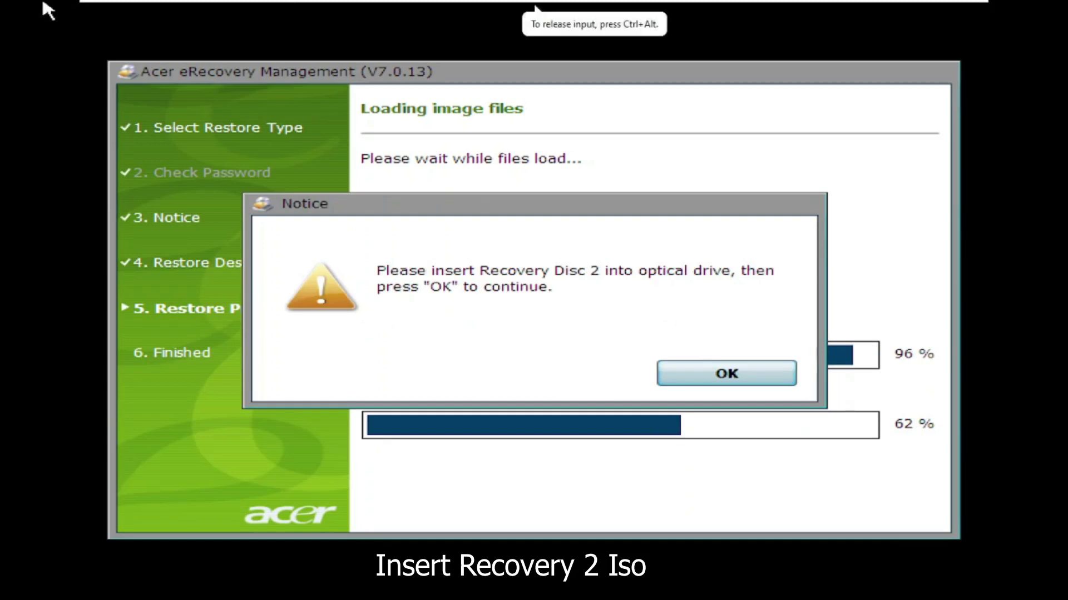
Load the Acer-Aspire-WinXP-Recovery2 image into the virtual machine's connected CD/DVD drive and continue the restore
mouse_move(217, 9)
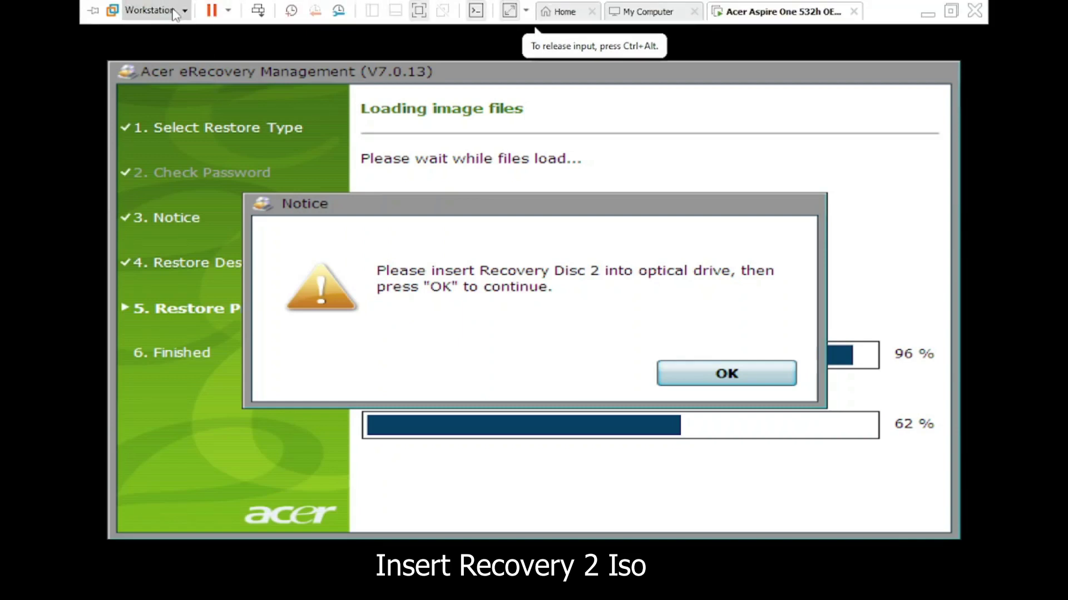
left_click(162, 9)
mouse_move(186, 82)
mouse_move(304, 102)
mouse_move(512, 103)
left_click(702, 117)
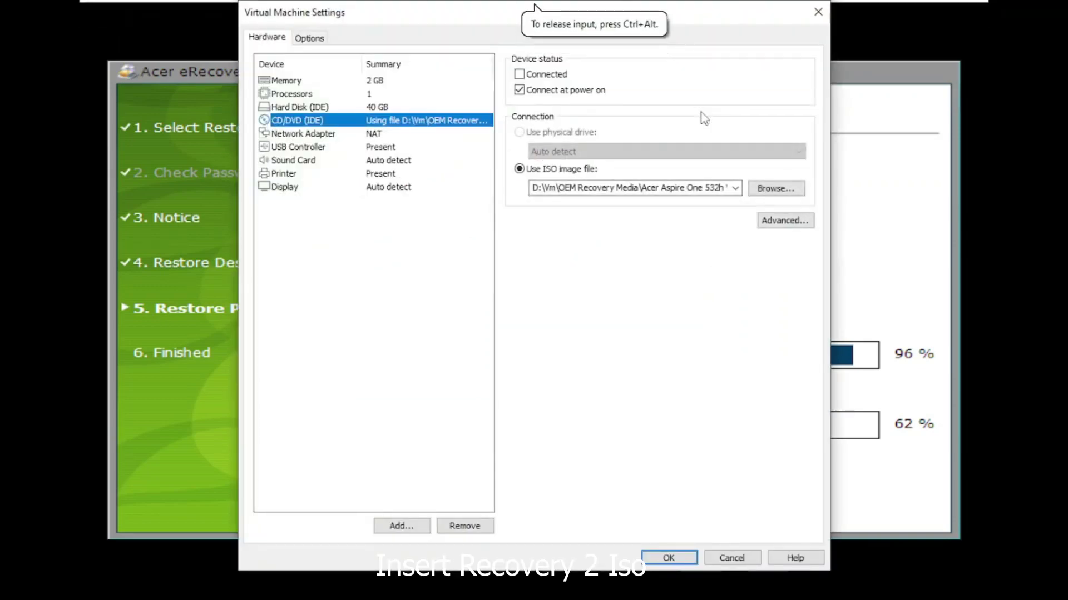
left_click(776, 189)
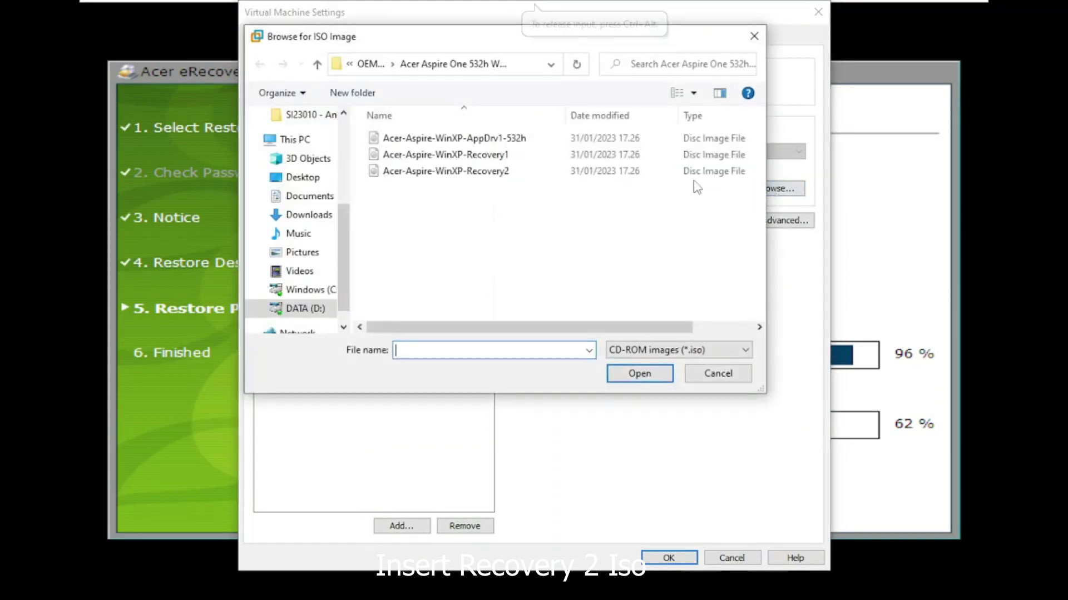
double_click(579, 173)
left_click(520, 74)
left_click(670, 556)
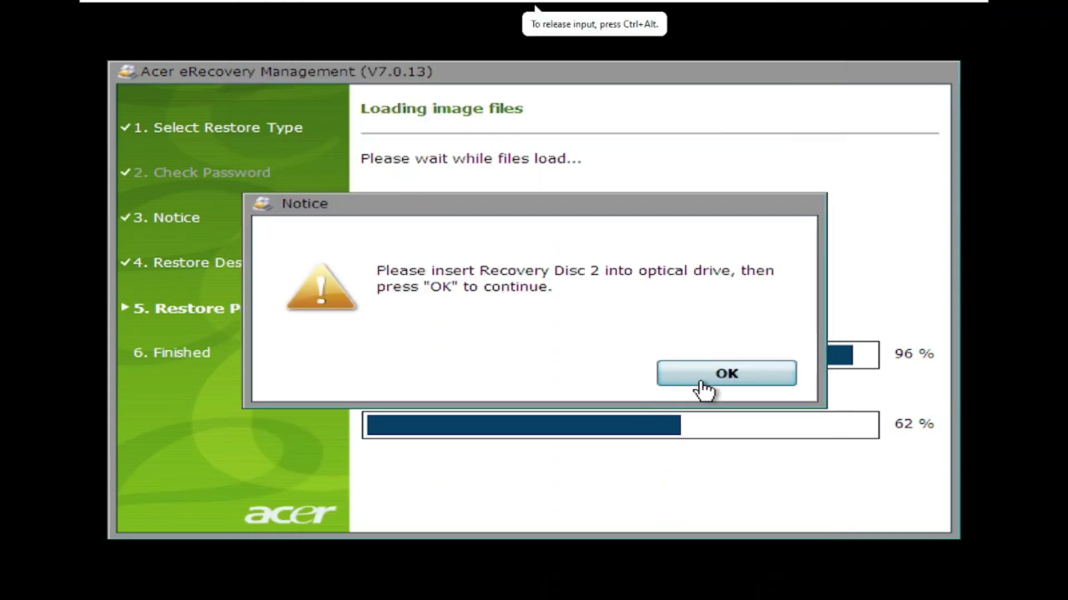
left_click(703, 389)
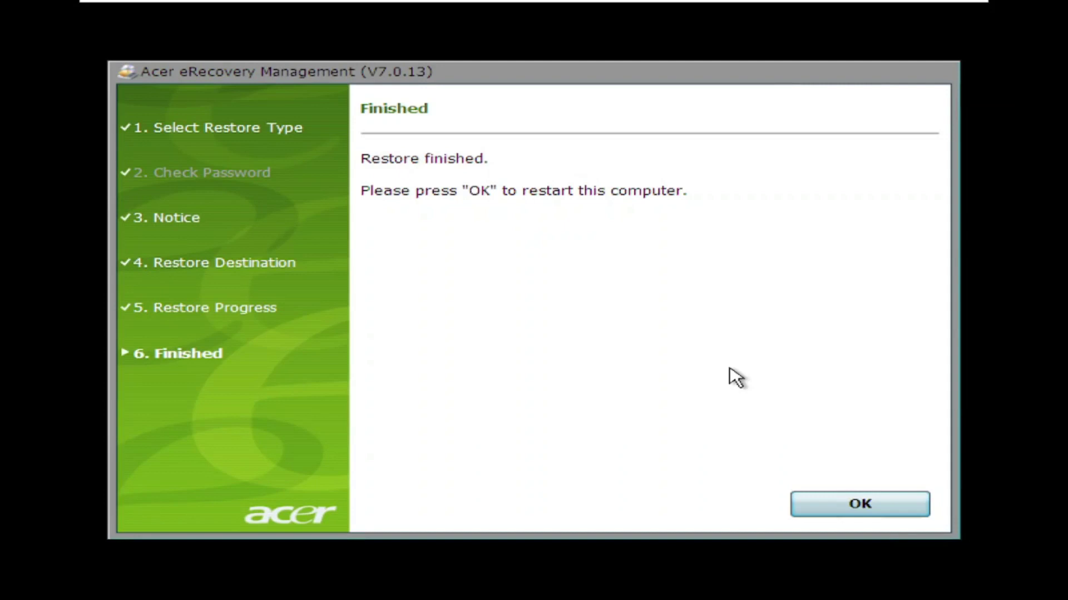
Restart the computer after the restore and boot Windows with Last Known Good Configuration
left_click(856, 504)
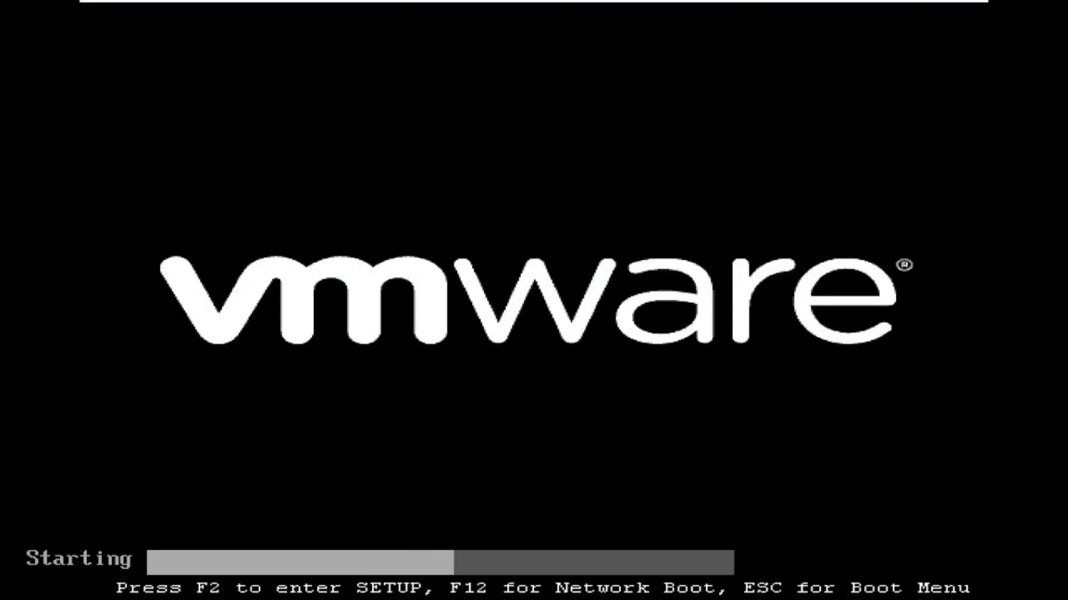
key("Up")
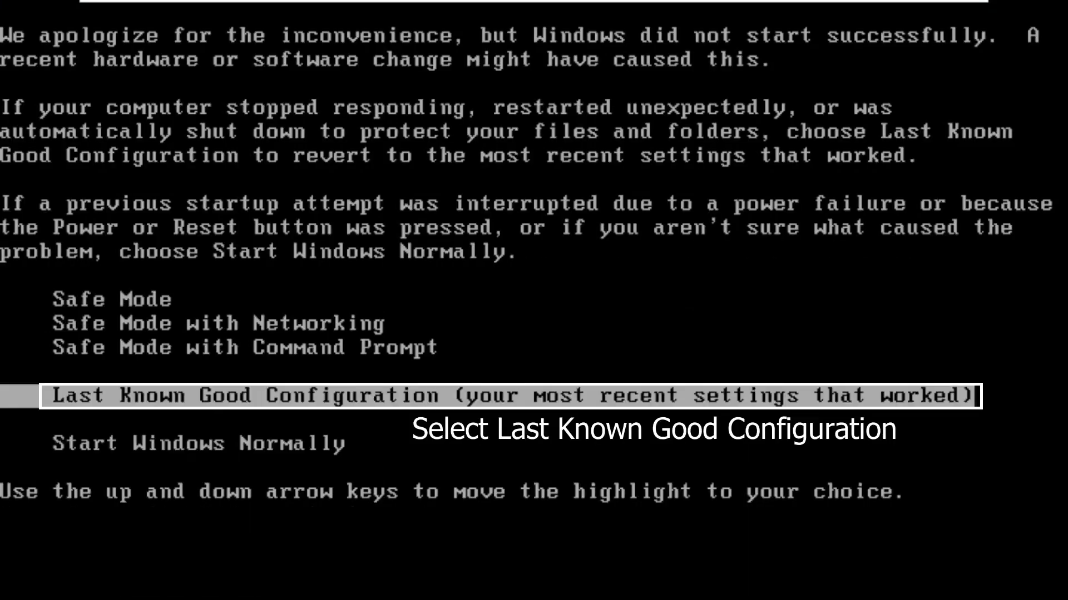
key("Return")
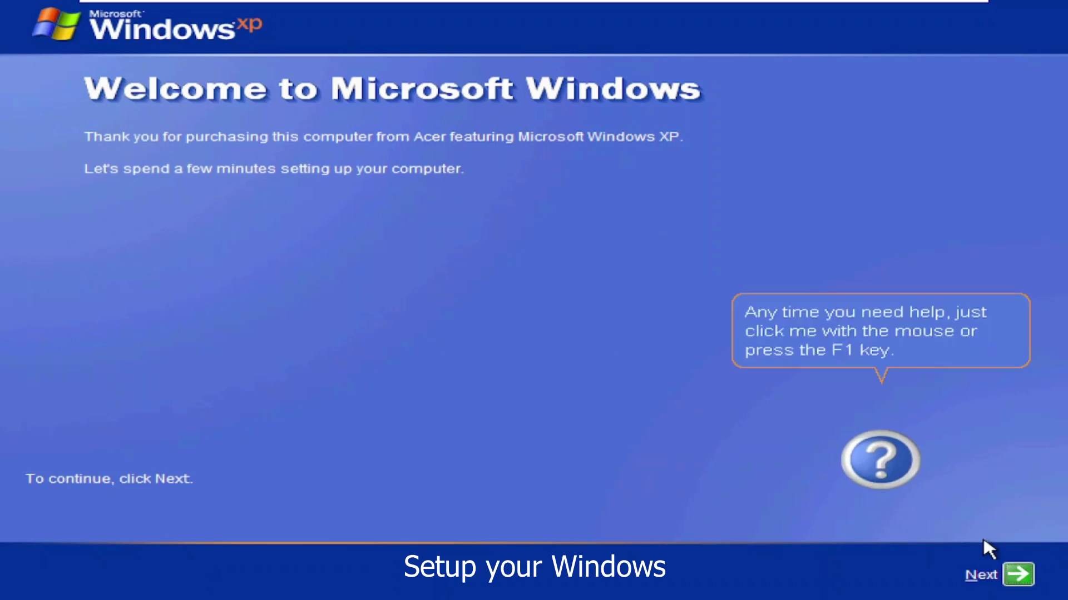
Begin the Windows XP setup and set the region to Indonesia and the typing language to Indonesian
left_click(1020, 575)
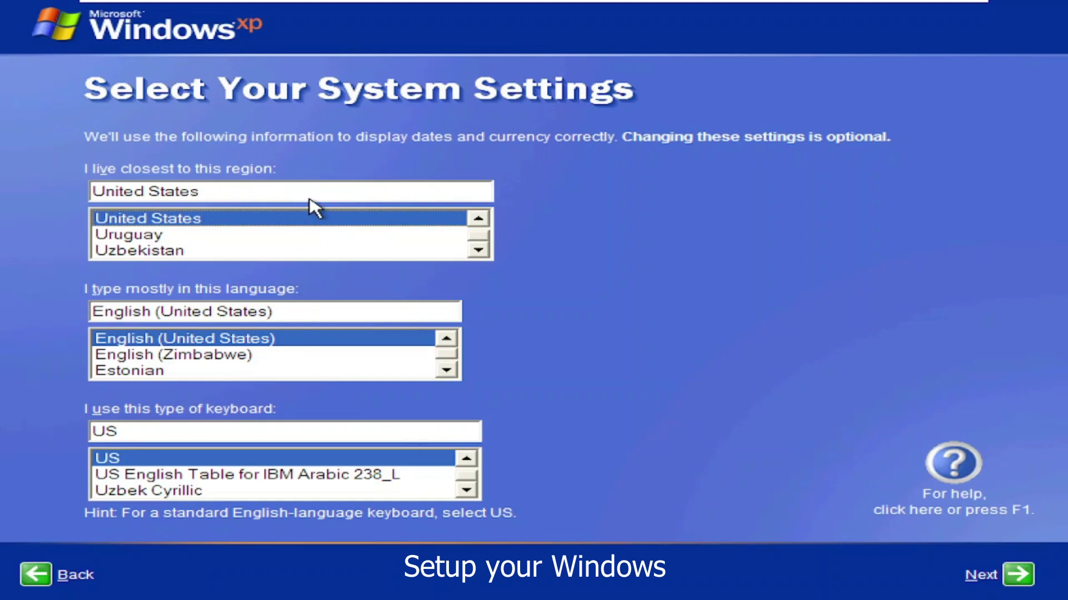
key("i")
key("n")
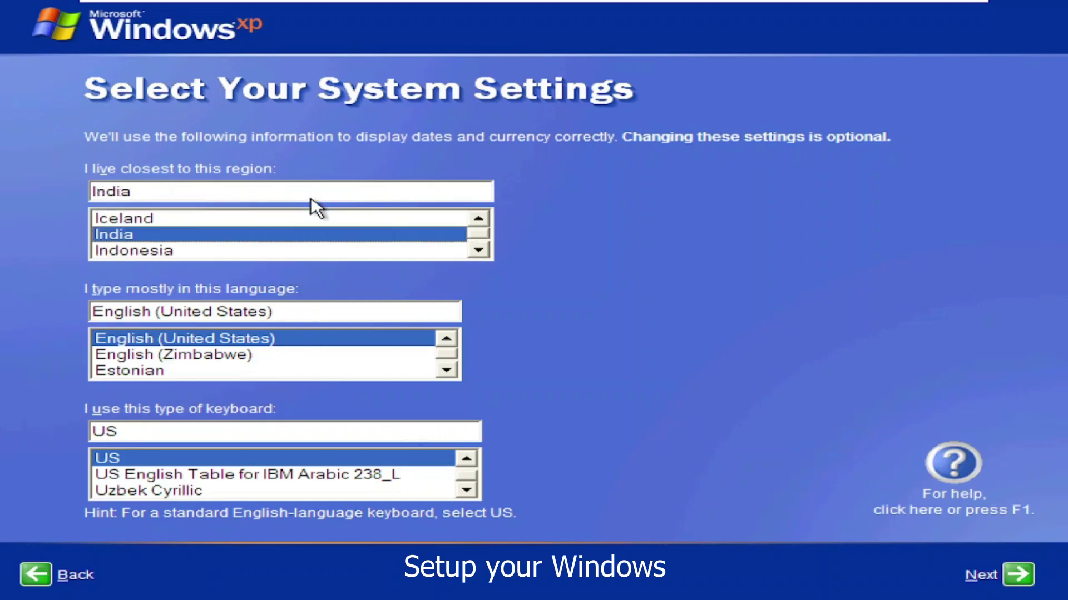
key("Down")
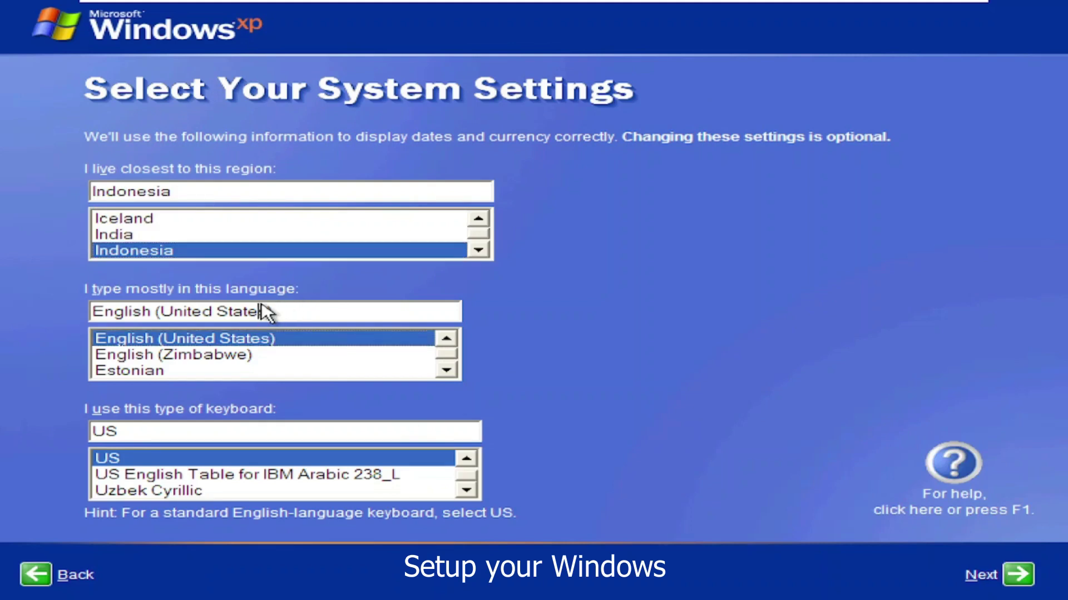
type("in")
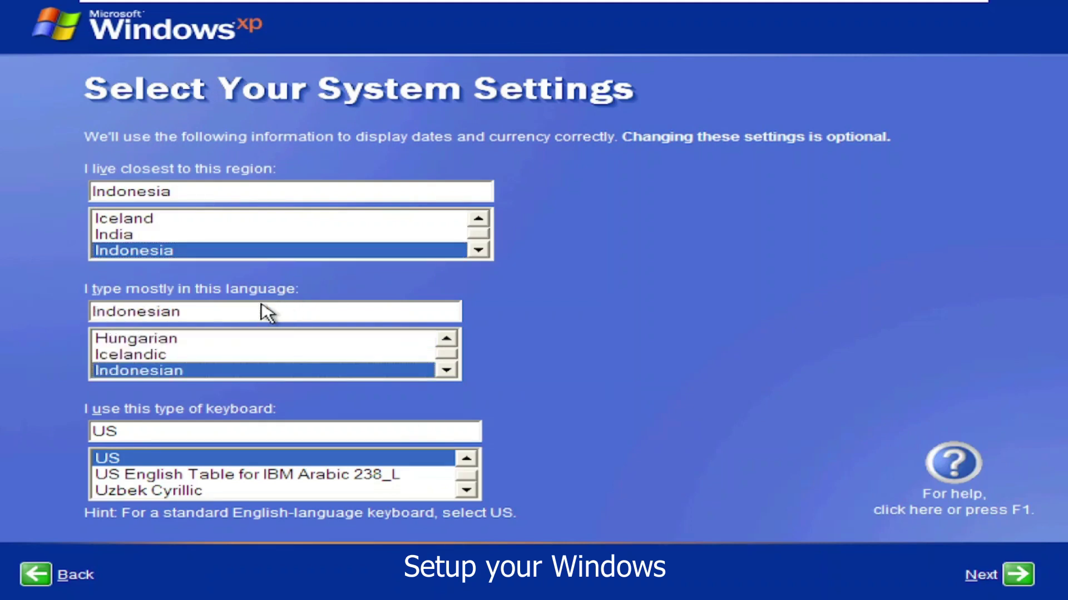
left_click(1017, 574)
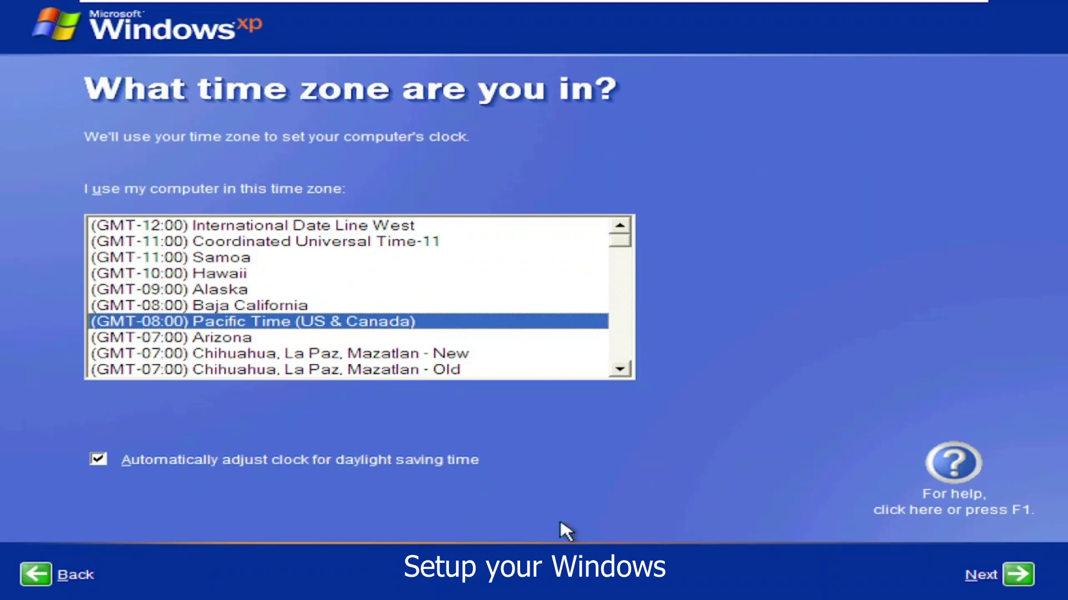
Set the time zone to (GMT+07:00) Bangkok, Hanoi, Jakarta and continue the setup
left_click_drag(624, 243, 576, 345)
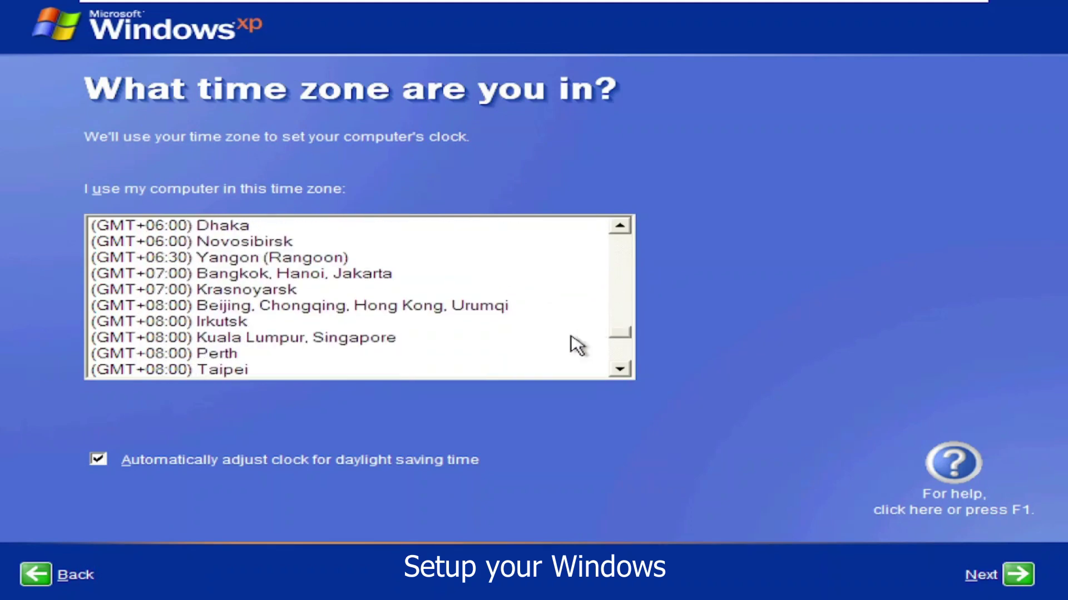
left_click(362, 274)
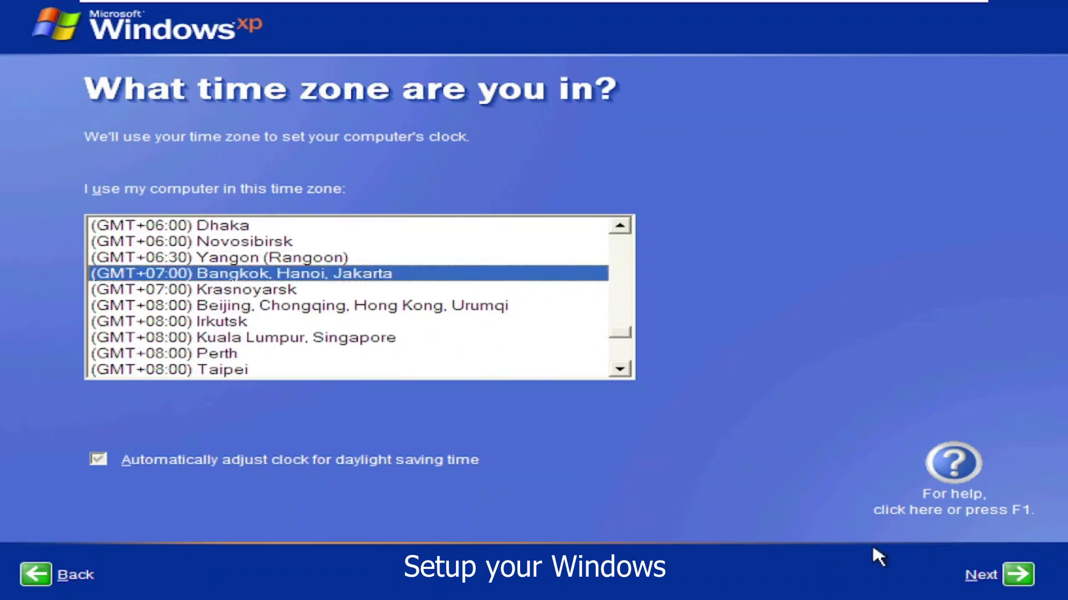
left_click(1010, 576)
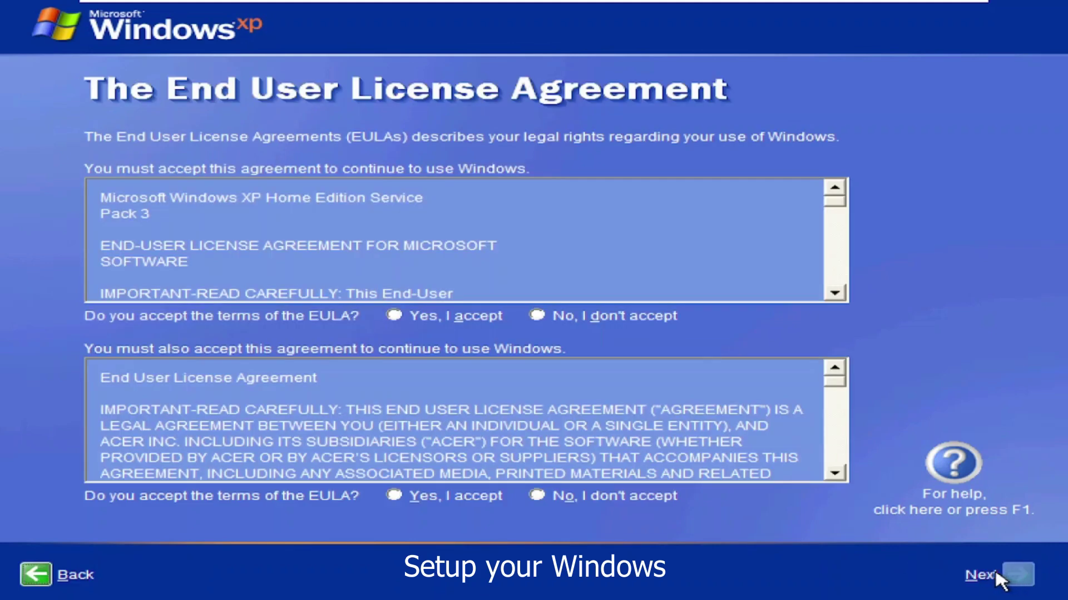
Accept both the Microsoft and the Acer end user license agreements and continue
left_click(422, 318)
left_click(466, 500)
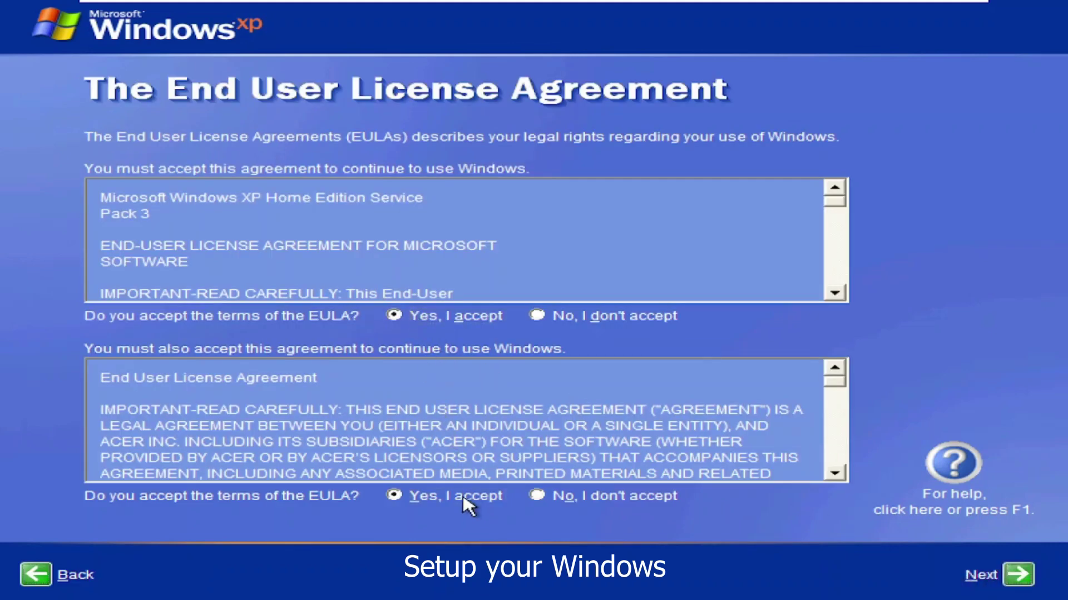
left_click(1023, 576)
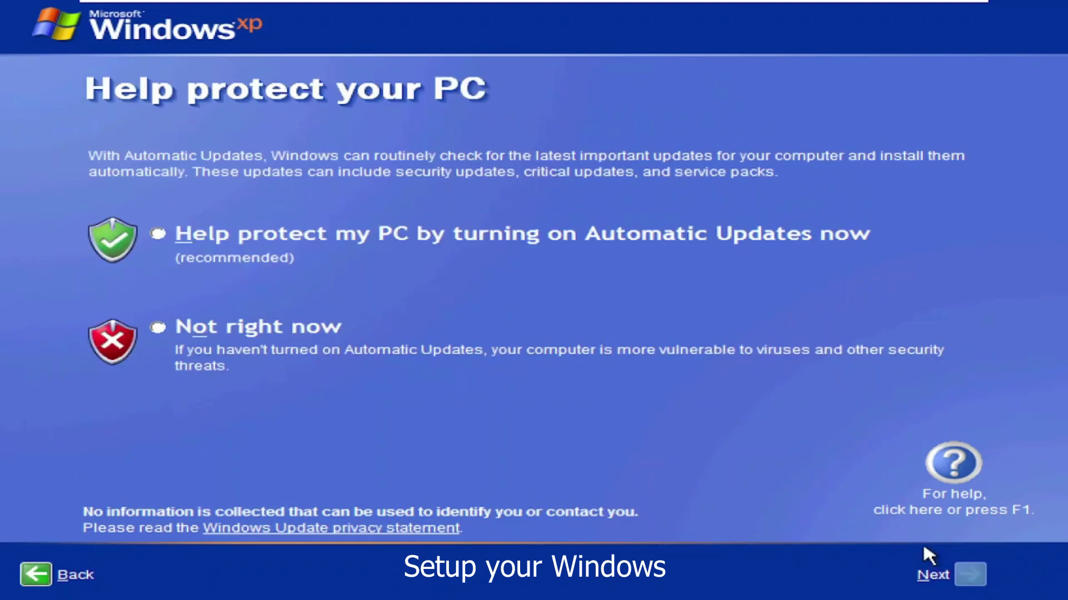
Turn on Automatic Updates and skip the computer name page
left_click(159, 233)
left_click(972, 576)
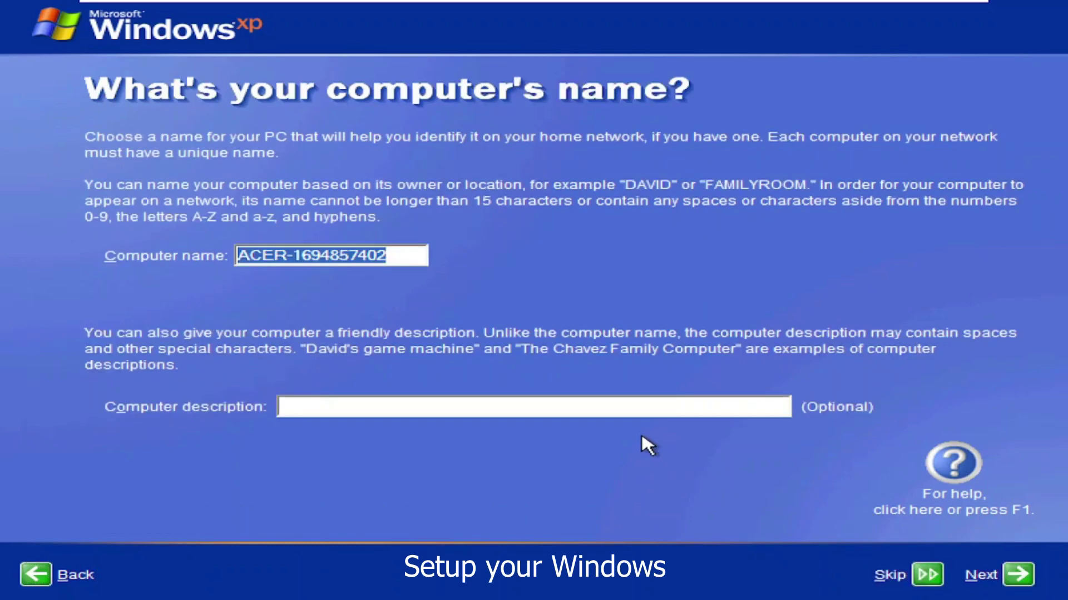
left_click(928, 576)
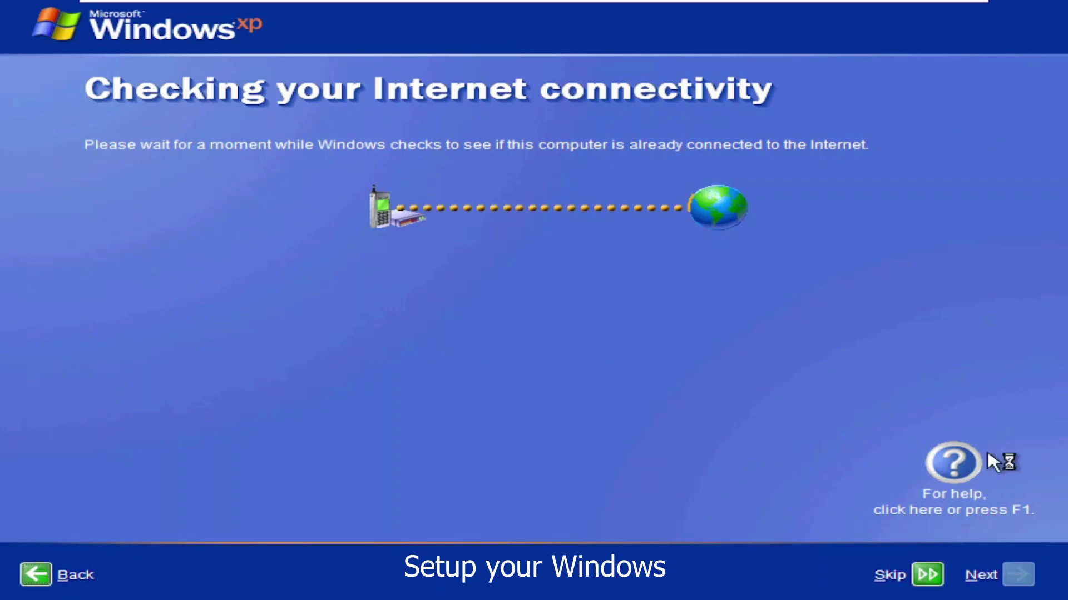
Skip the Internet connectivity check and decline online registration with Microsoft at this time
left_click(927, 575)
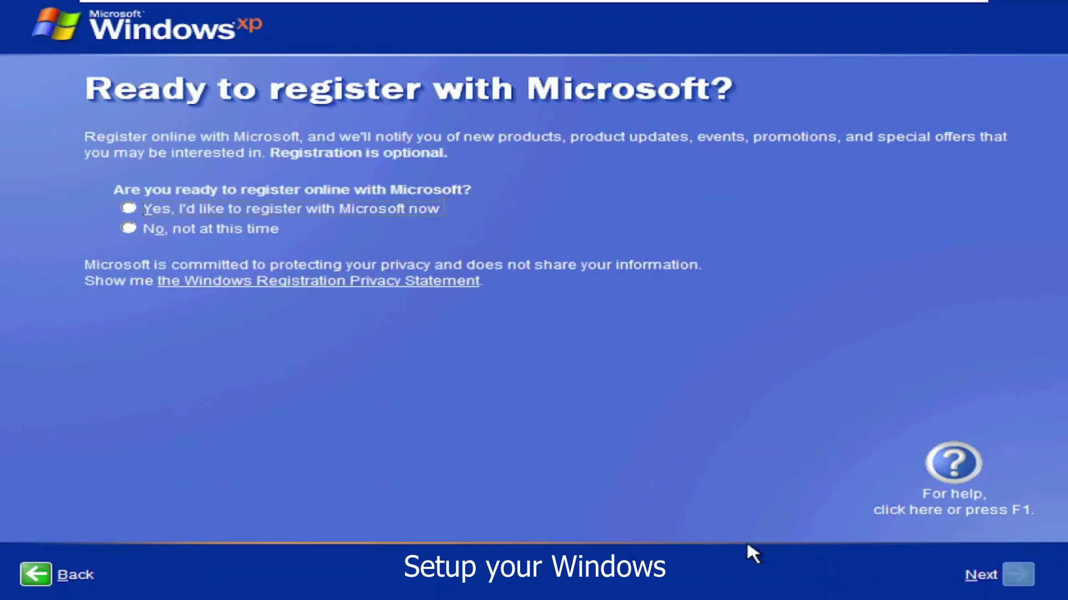
left_click(196, 230)
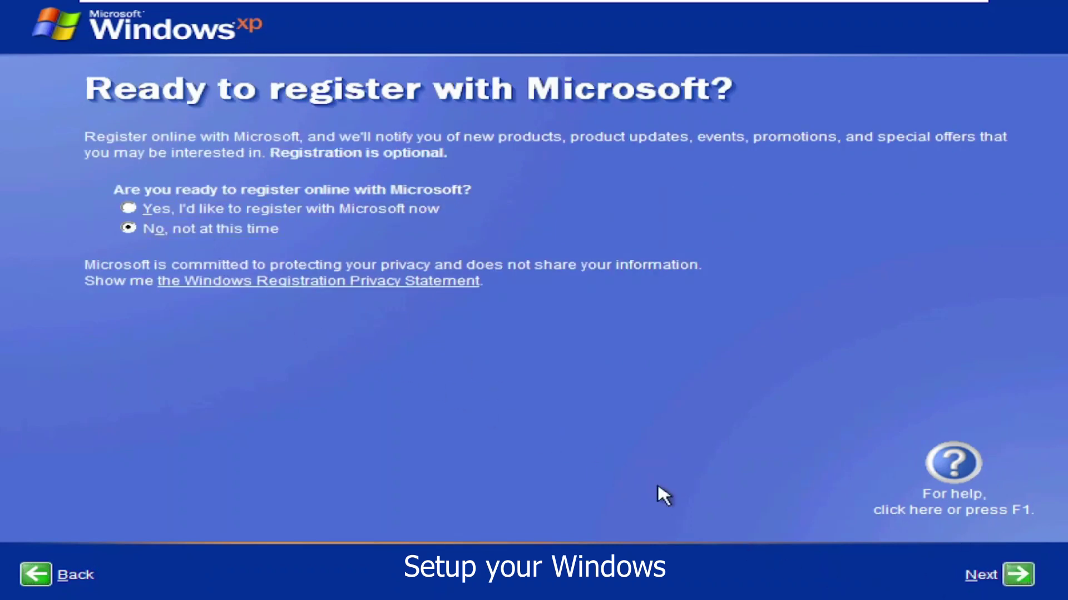
left_click(1016, 583)
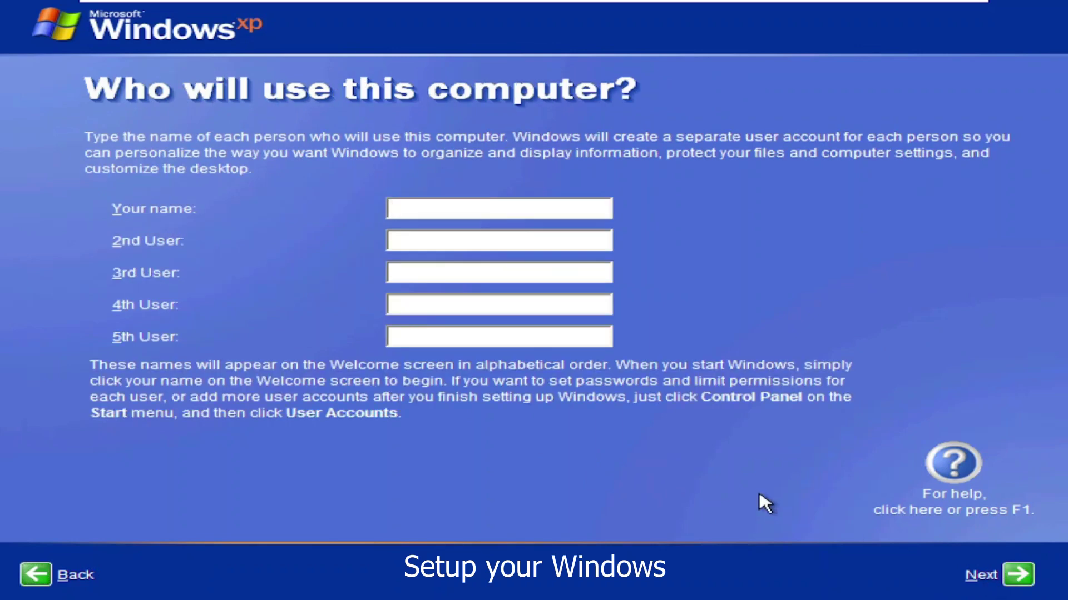
Enter VMware as the name of the first user account and finish the Windows setup
type("VMware")
left_click(1013, 578)
left_click(1019, 575)
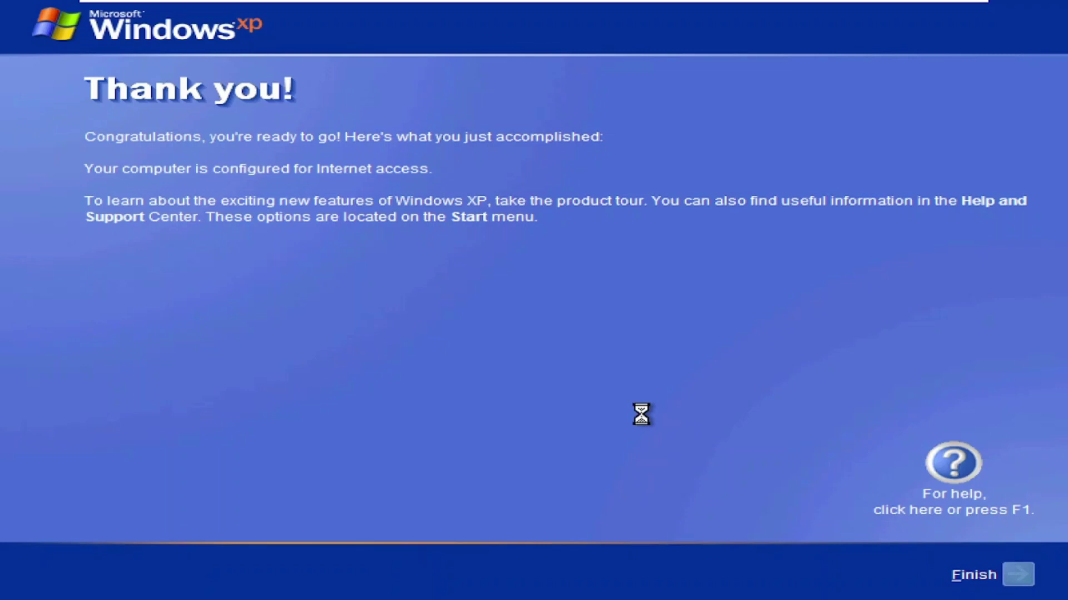